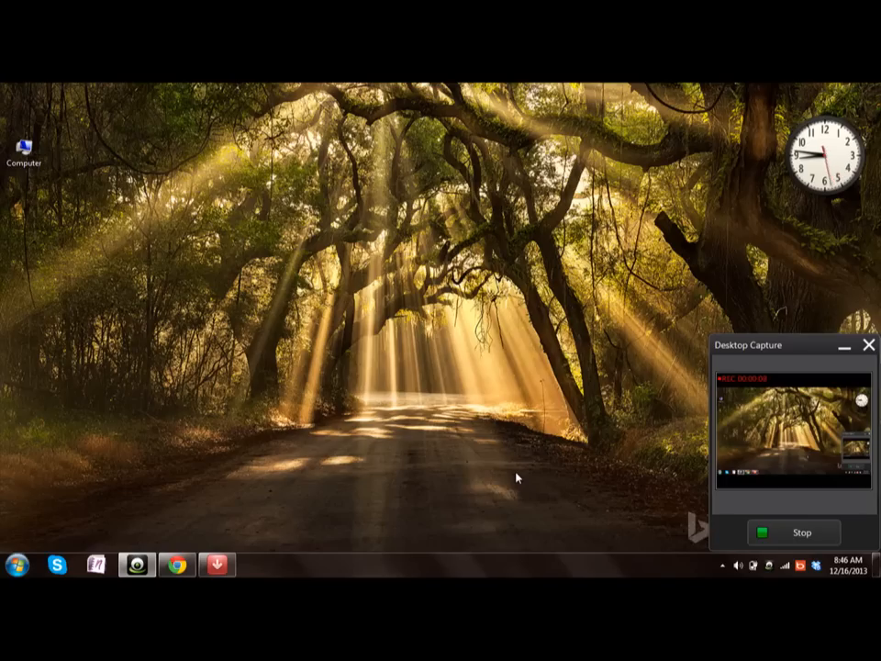
# Unhide the desktop icons, including the docs group and the IELTS folder.
pyautogui.doubleClick(367, 298)
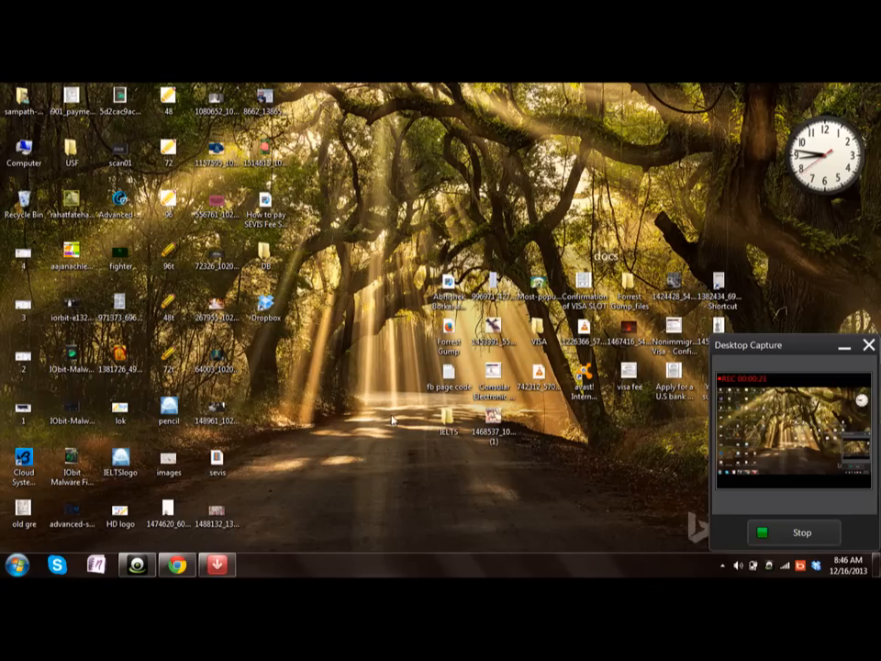
# Bring up the context menu of the IELTS folder on the desktop.
pyautogui.click(449, 422)
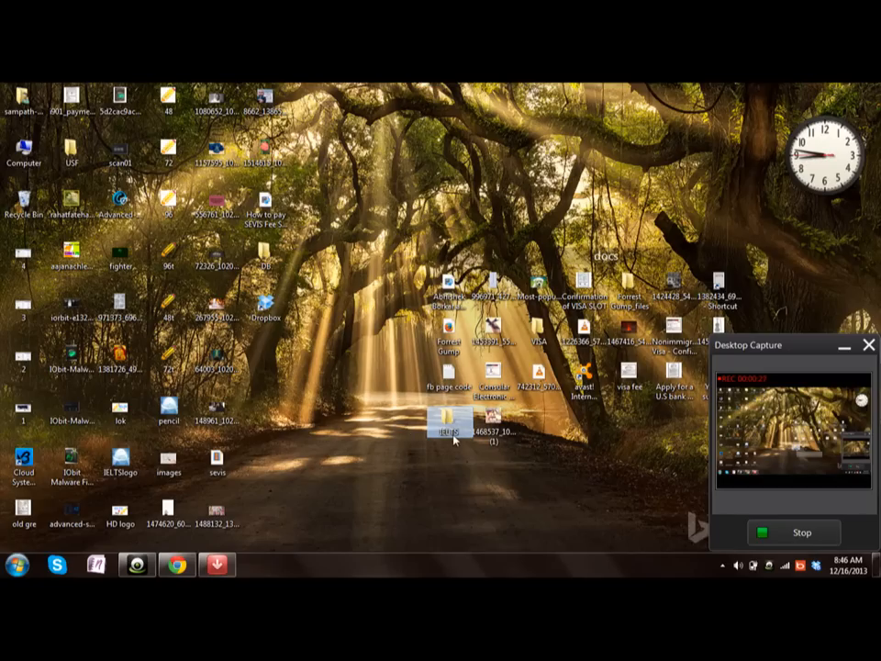
pyautogui.rightClick(439, 418)
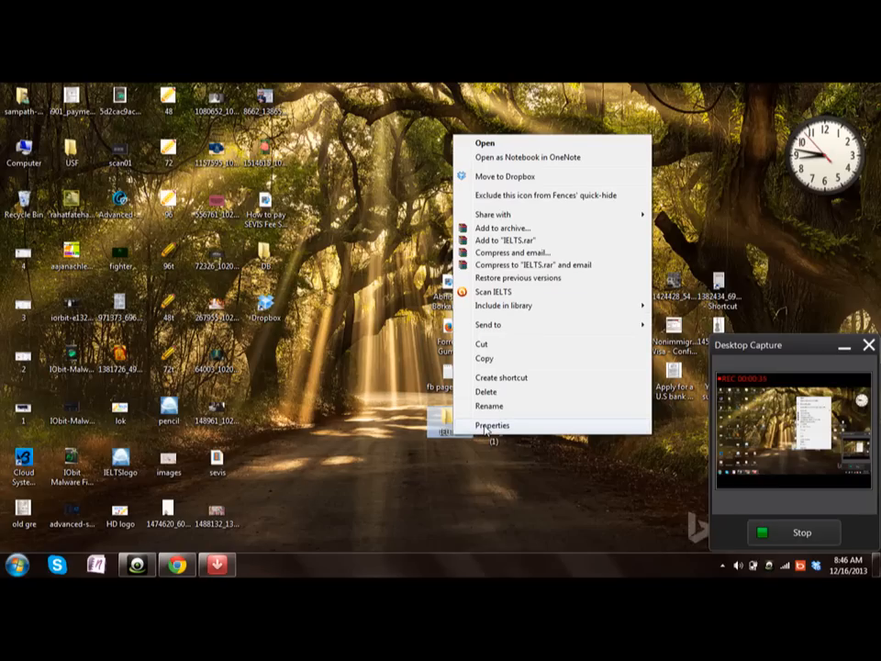
# In IELTS Properties, tick Hidden on the General page and go to Advanced Attributes.
pyautogui.click(487, 427)
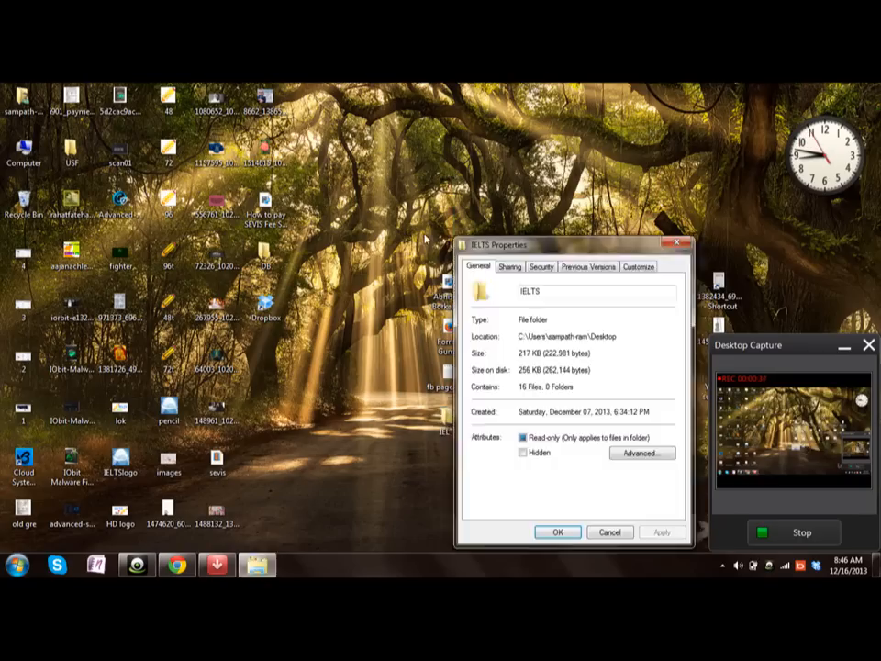
pyautogui.click(509, 267)
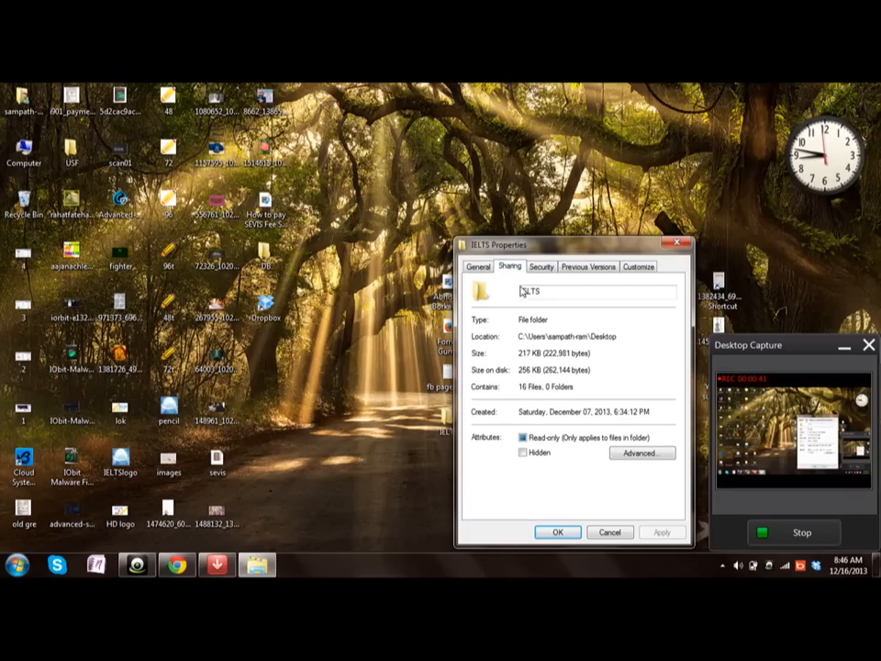
pyautogui.click(479, 268)
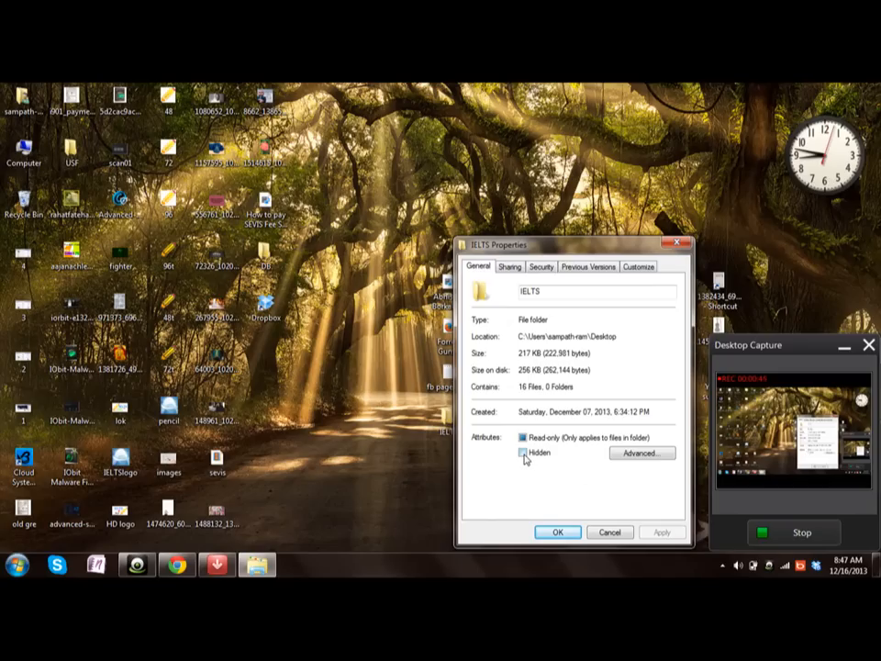
pyautogui.click(524, 454)
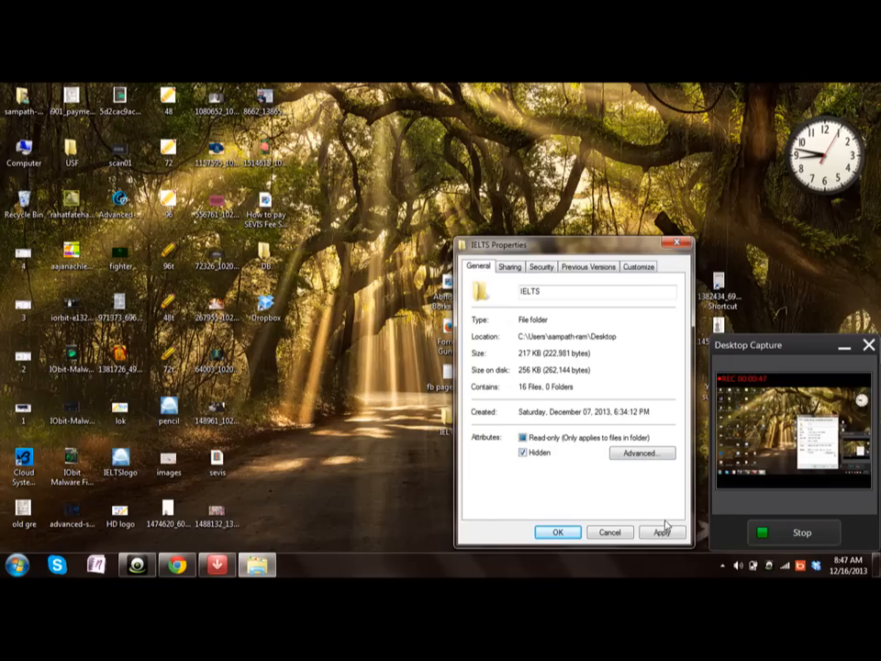
pyautogui.click(643, 454)
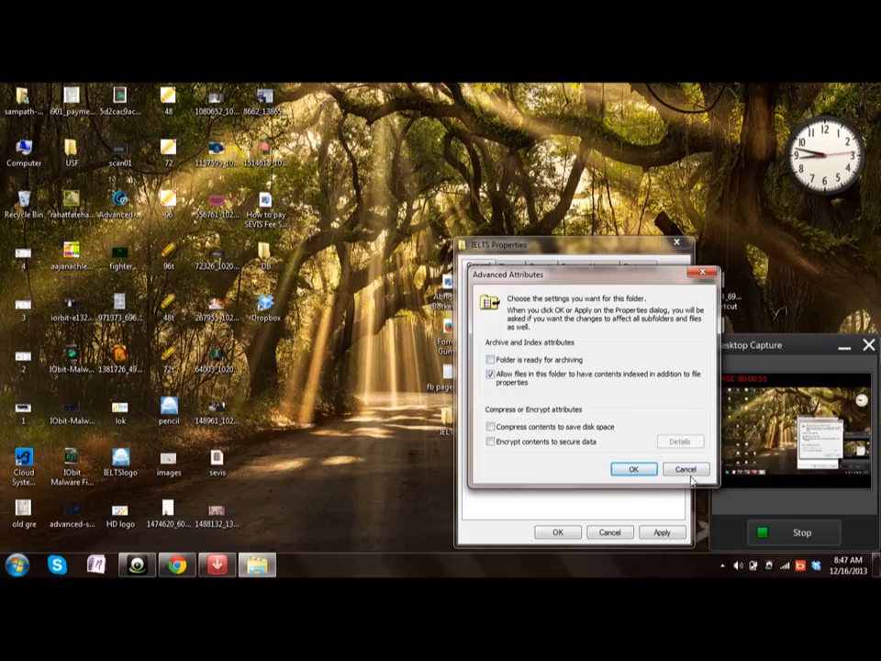
# Apply the Hidden attribute to this folder only and close Properties, leaving the icon faded.
pyautogui.click(633, 470)
pyautogui.click(663, 533)
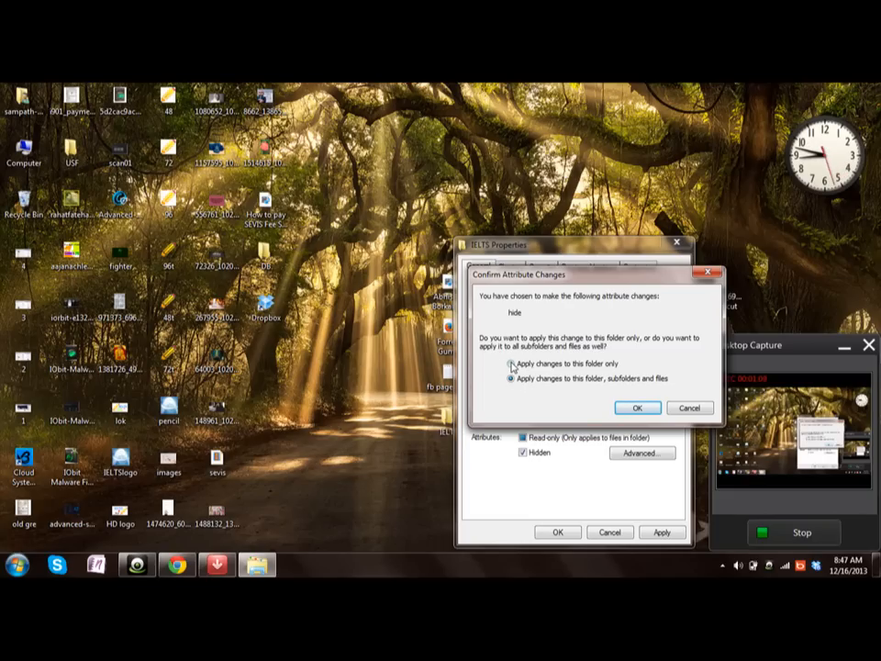
pyautogui.click(512, 364)
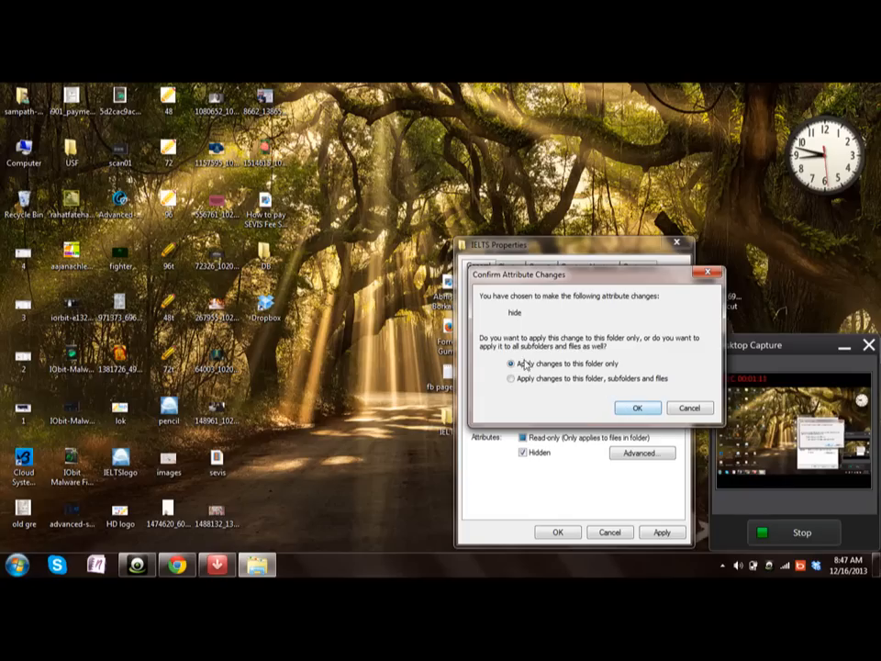
pyautogui.click(637, 408)
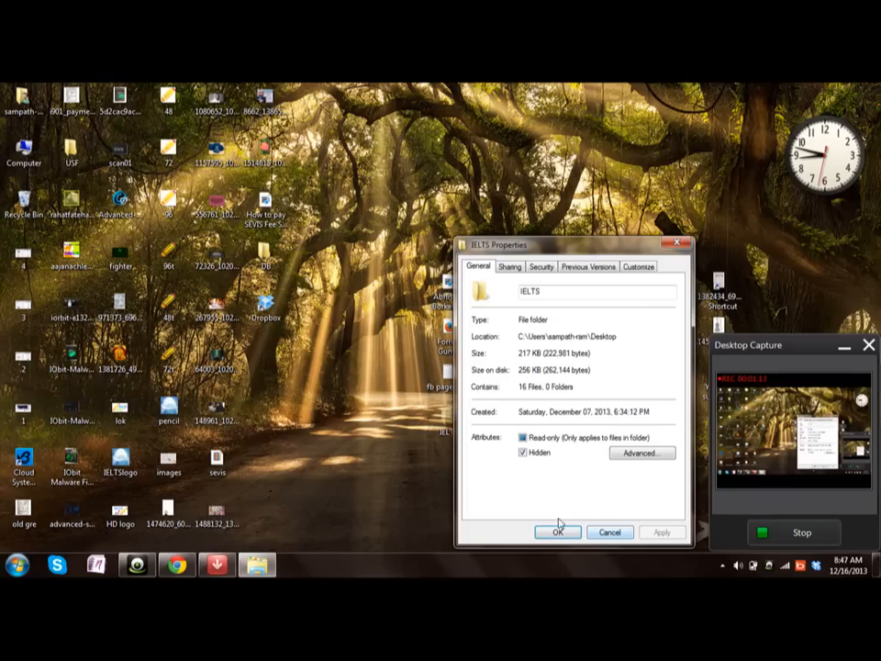
pyautogui.click(557, 531)
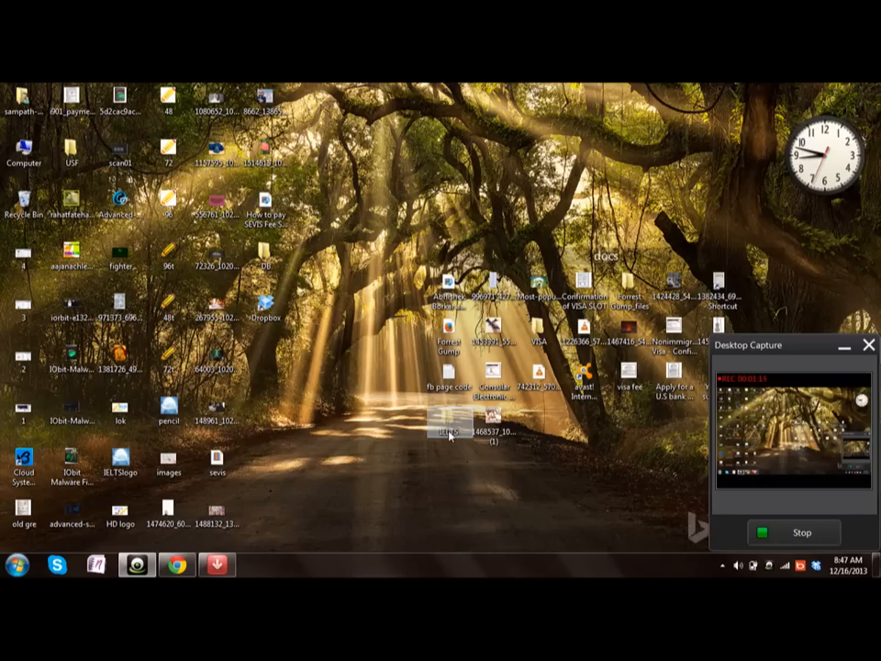
pyautogui.click(412, 457)
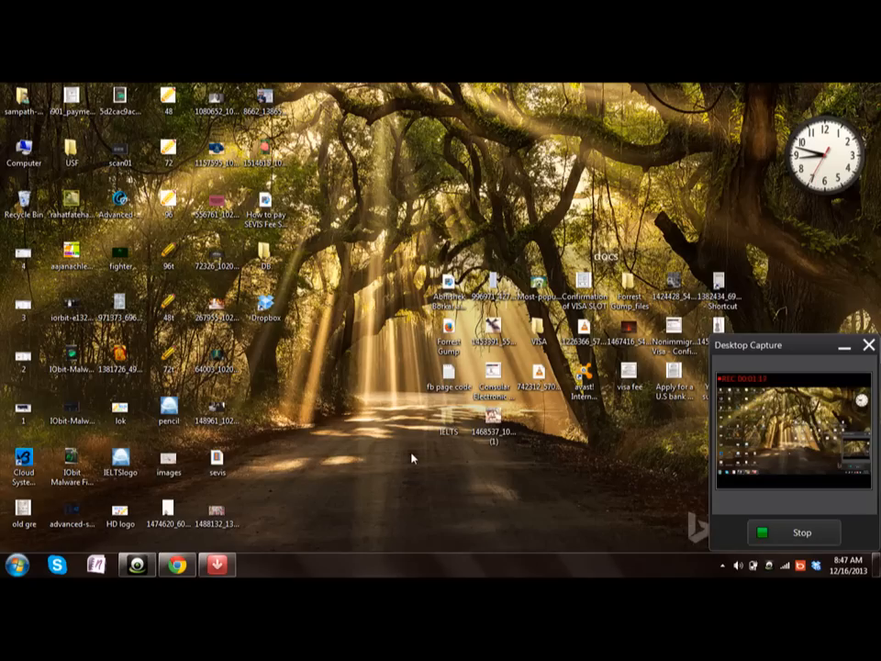
# In Folder Options, choose 'Don't show hidden files, folders, or drives' and return to the desktop.
pyautogui.press('super+e')
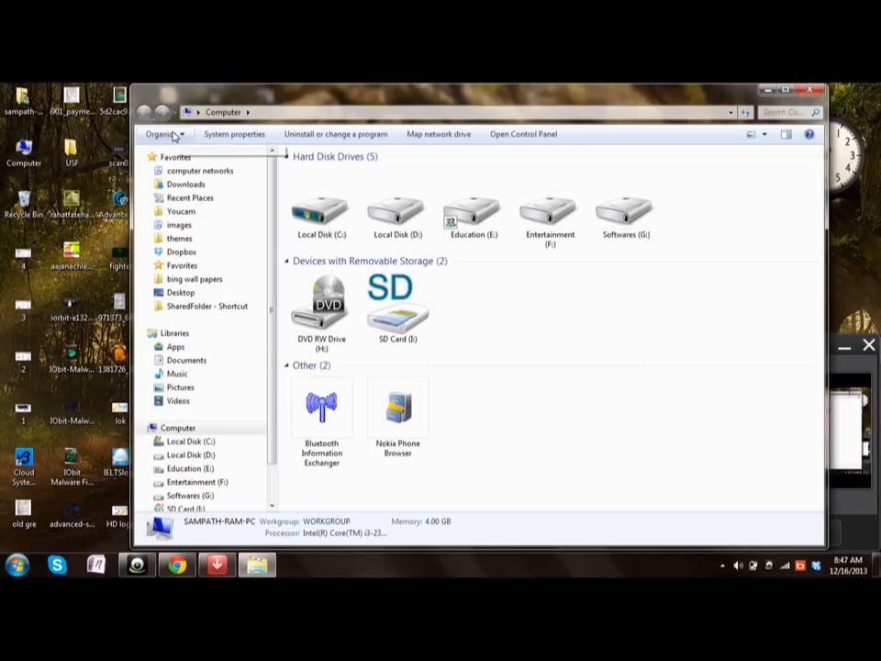
pyautogui.click(166, 134)
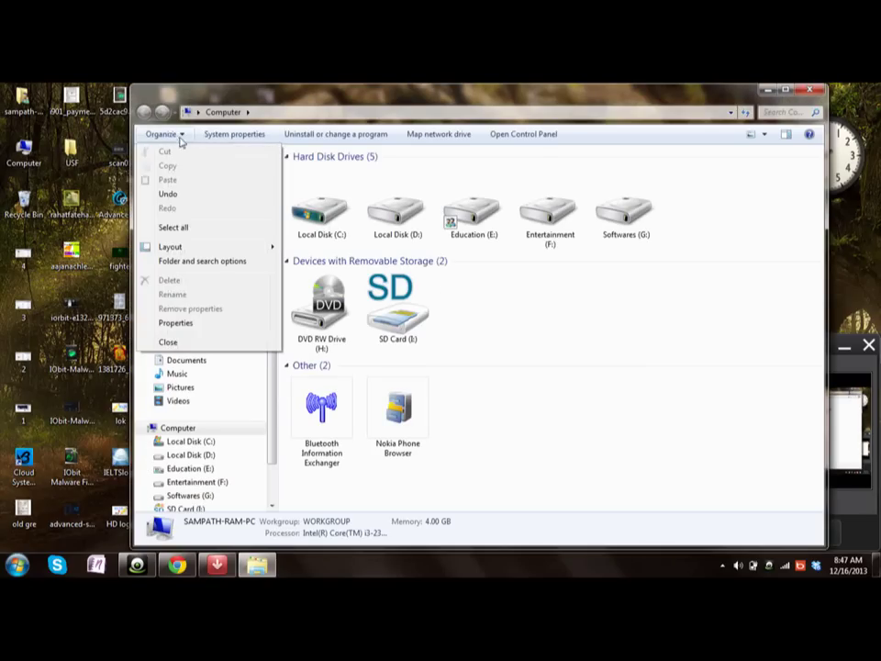
pyautogui.click(188, 264)
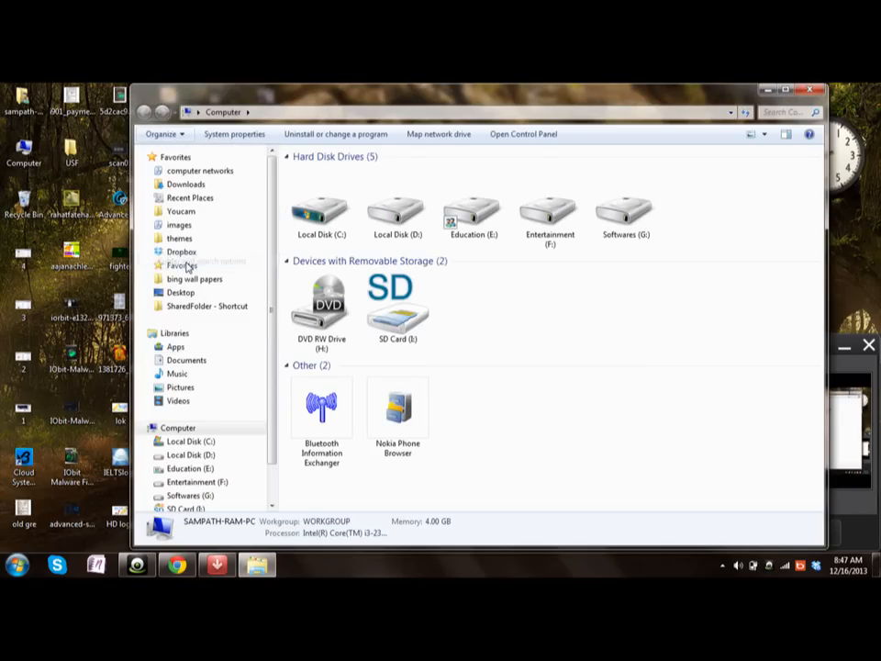
pyautogui.click(198, 166)
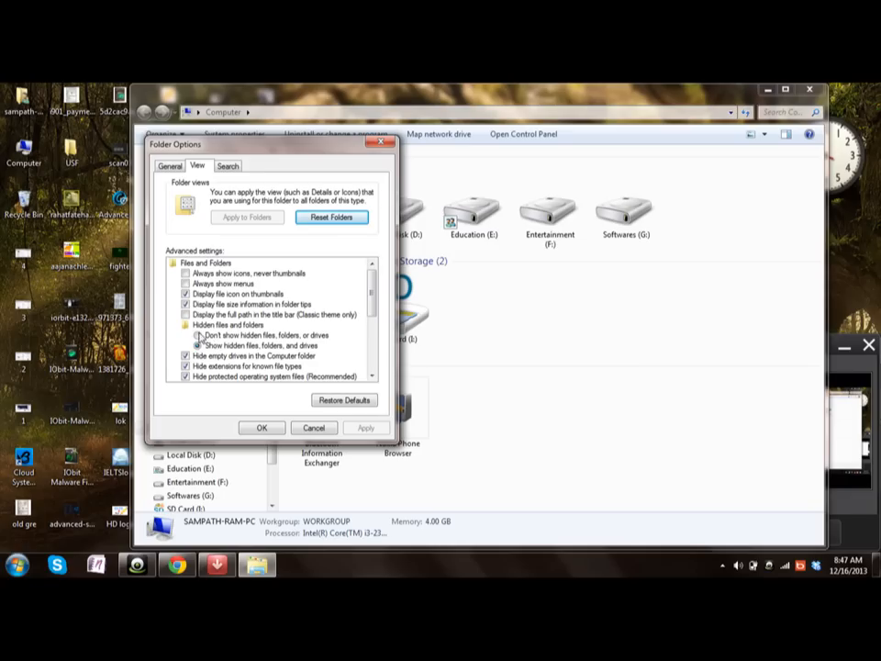
pyautogui.click(200, 336)
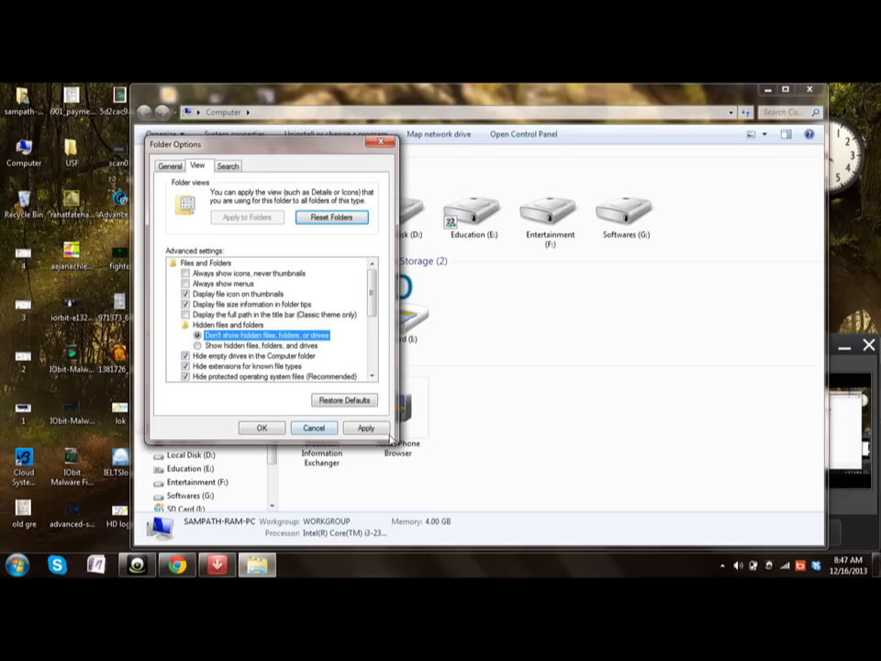
pyautogui.click(262, 429)
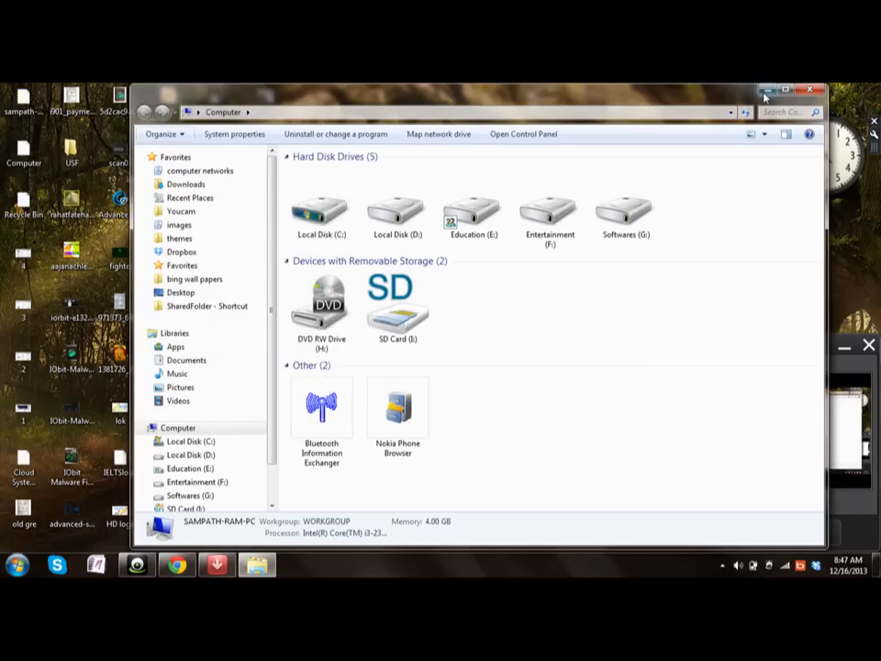
pyautogui.click(810, 90)
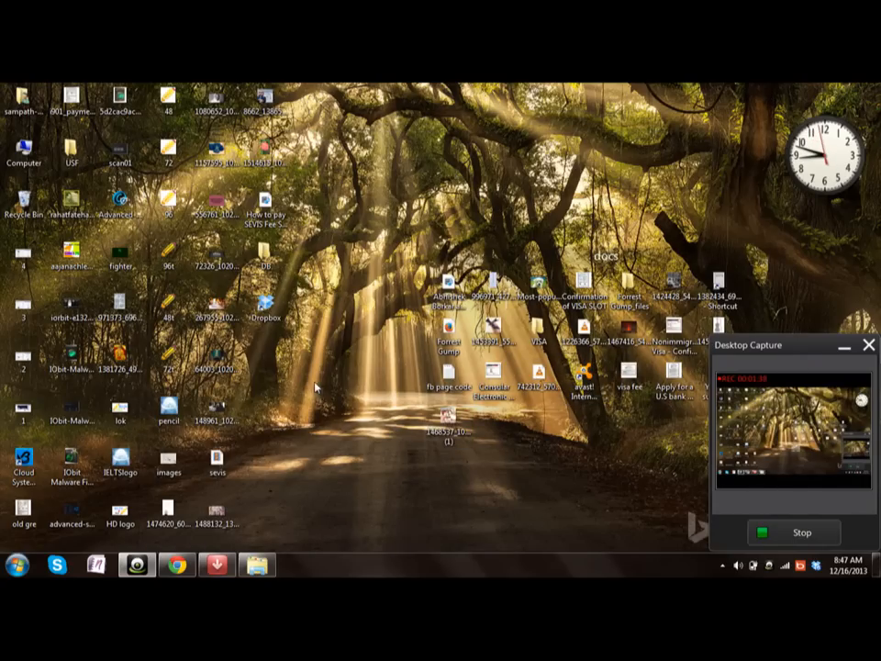
# In Folder Options, choose 'Show hidden files, folders, and drives' and return to the desktop.
pyautogui.click(253, 566)
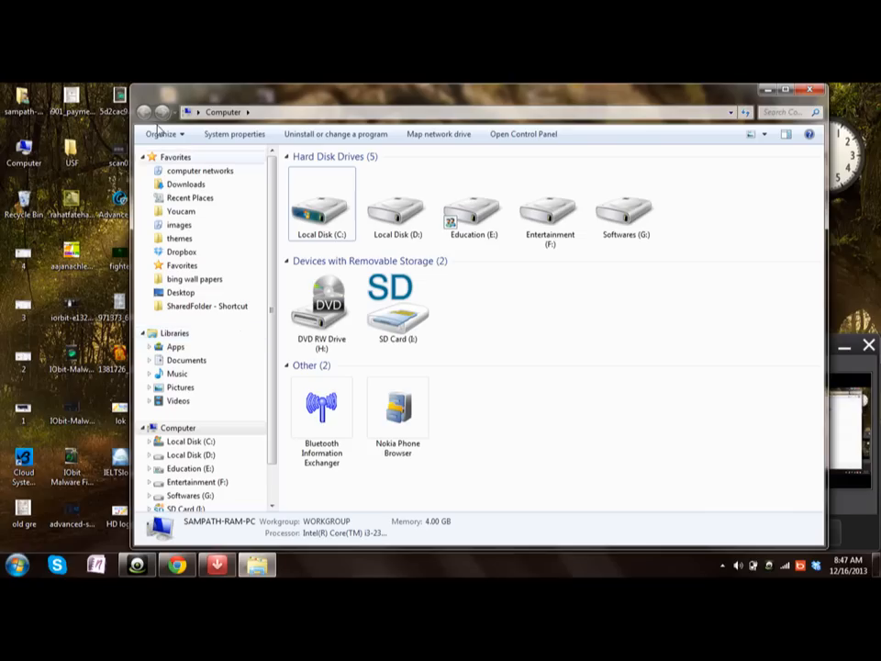
pyautogui.click(165, 134)
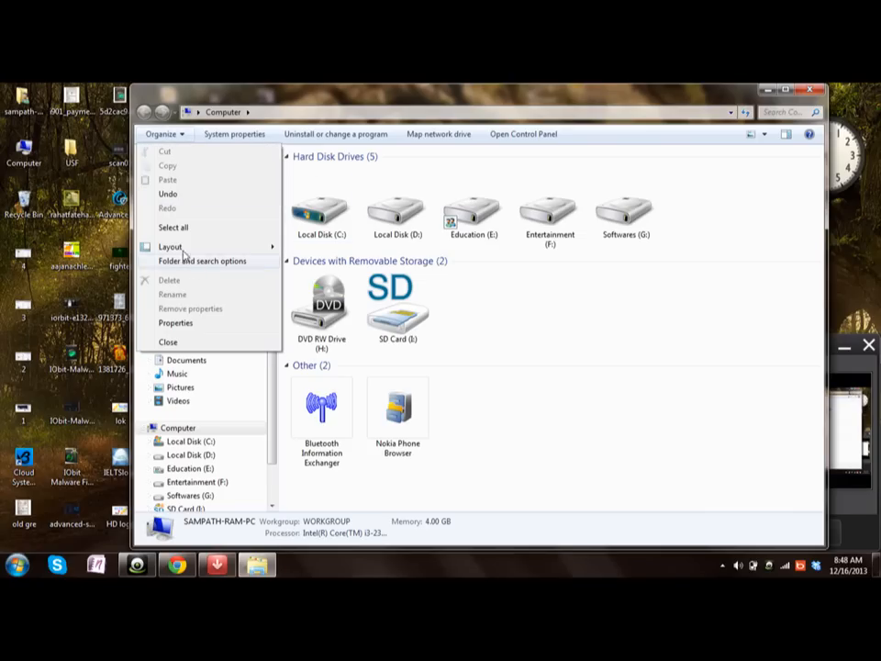
pyautogui.click(213, 264)
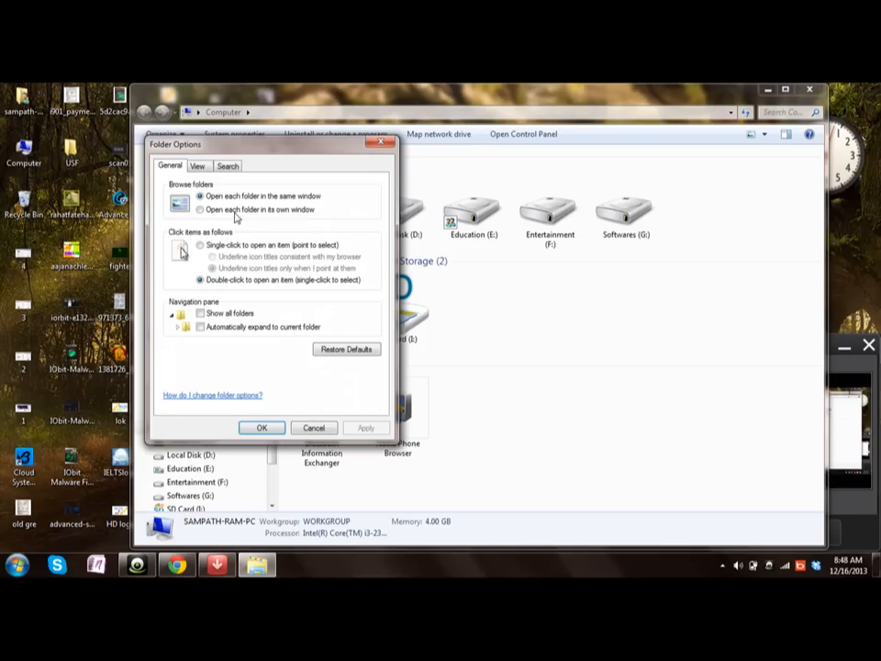
pyautogui.click(197, 166)
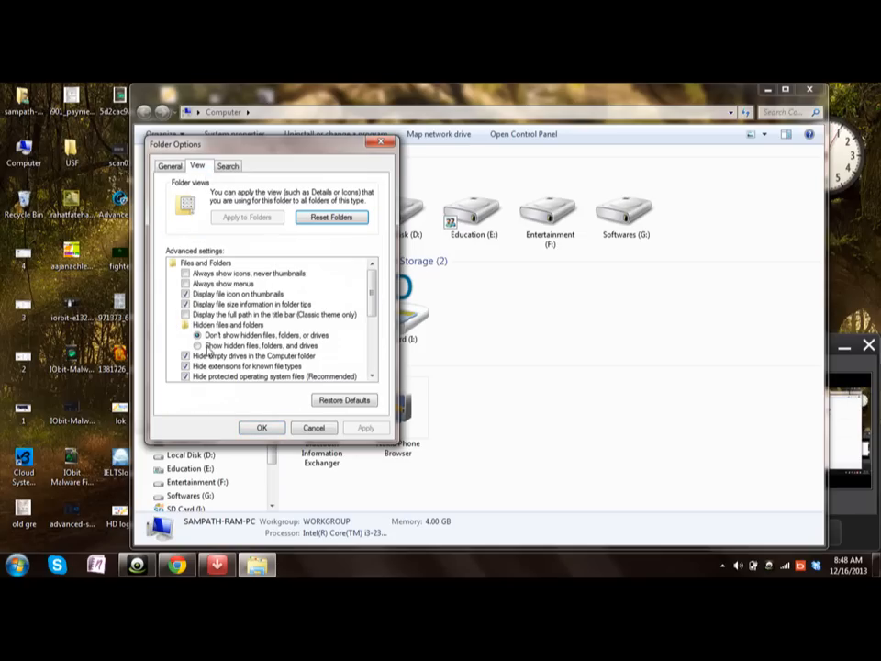
pyautogui.click(239, 346)
pyautogui.click(263, 428)
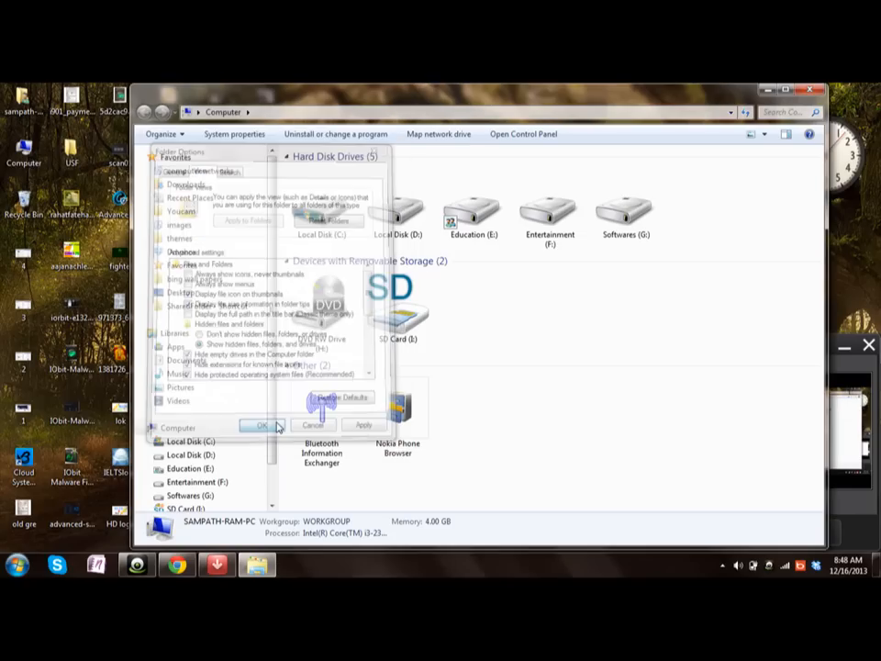
pyautogui.click(767, 92)
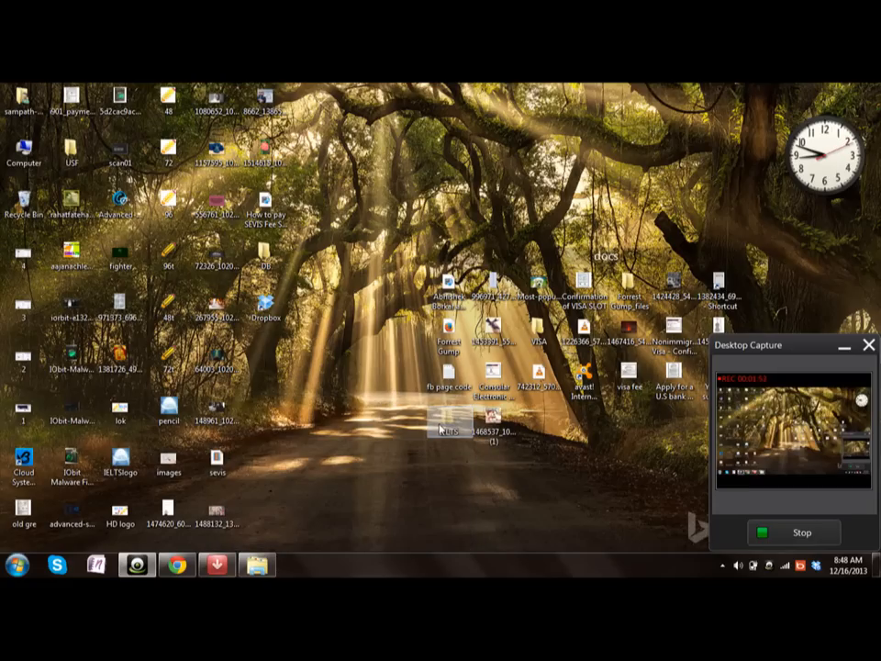
pyautogui.doubleClick(444, 428)
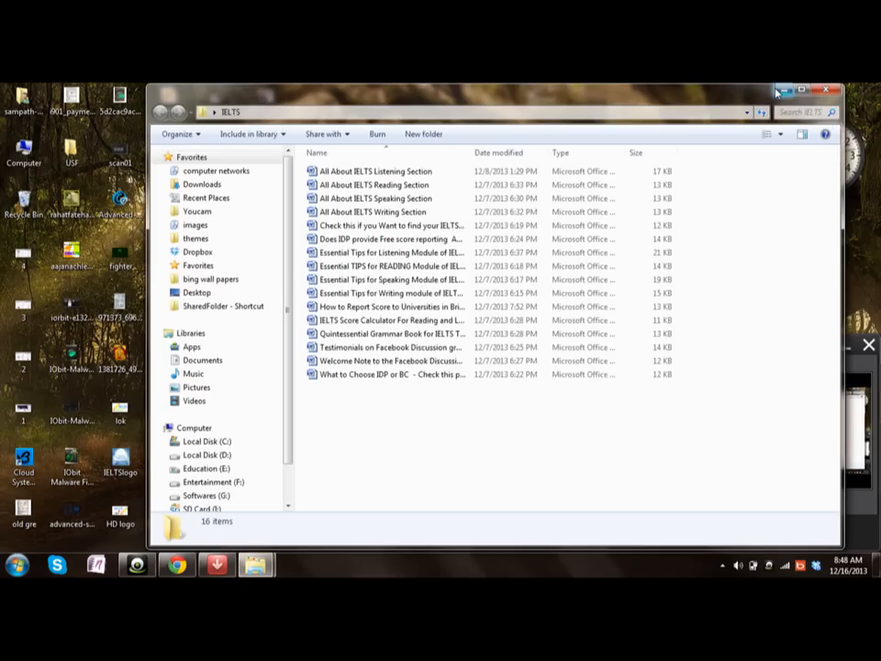
pyautogui.click(778, 92)
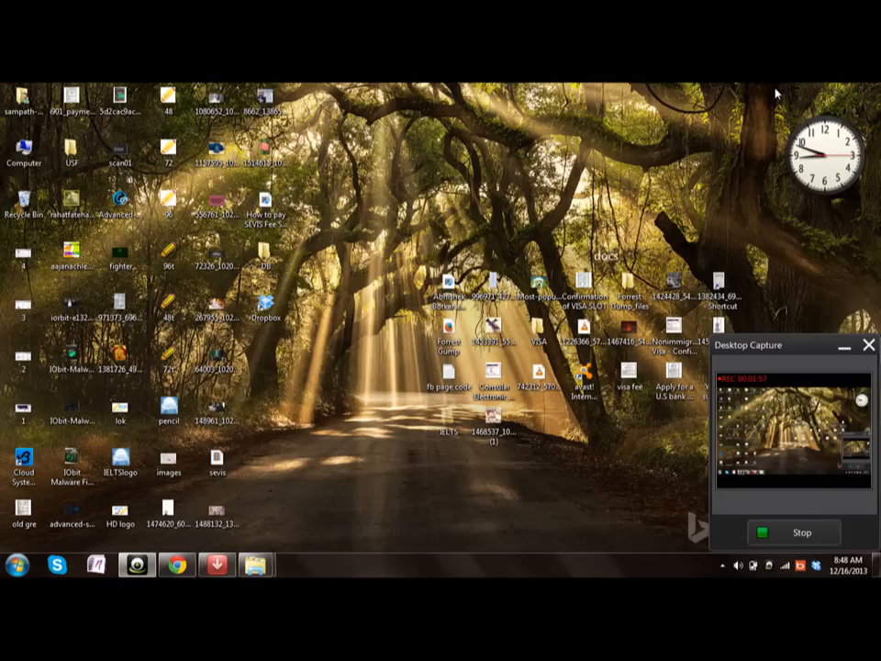